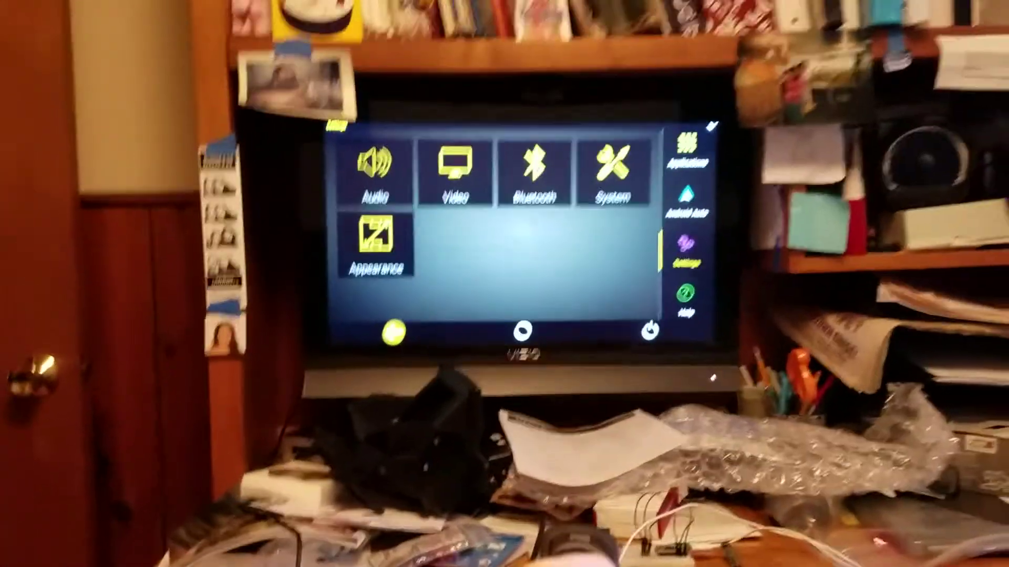
Move focus across the Settings tiles with the remote and open the Audio category
key("Right")
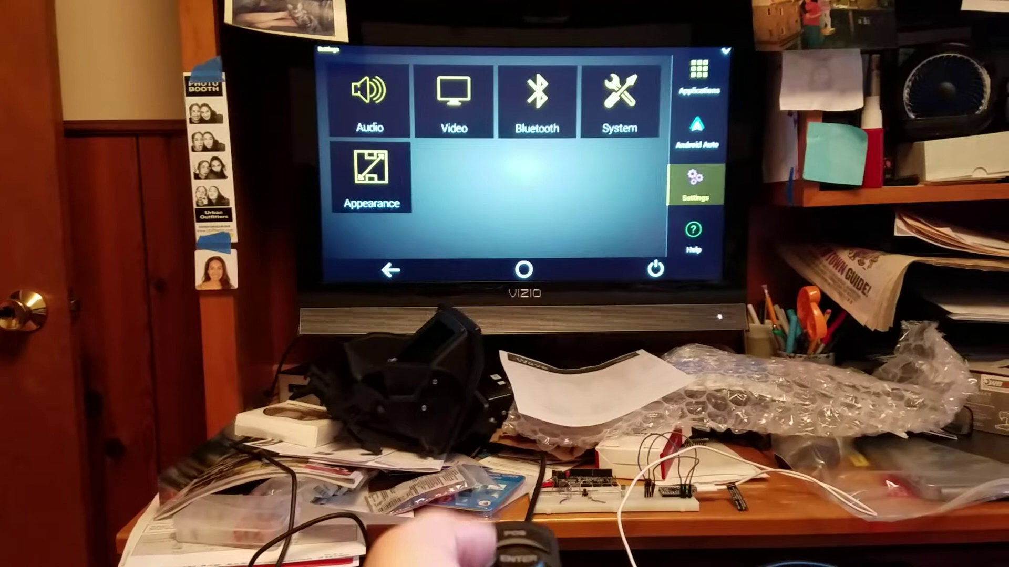
key("Up")
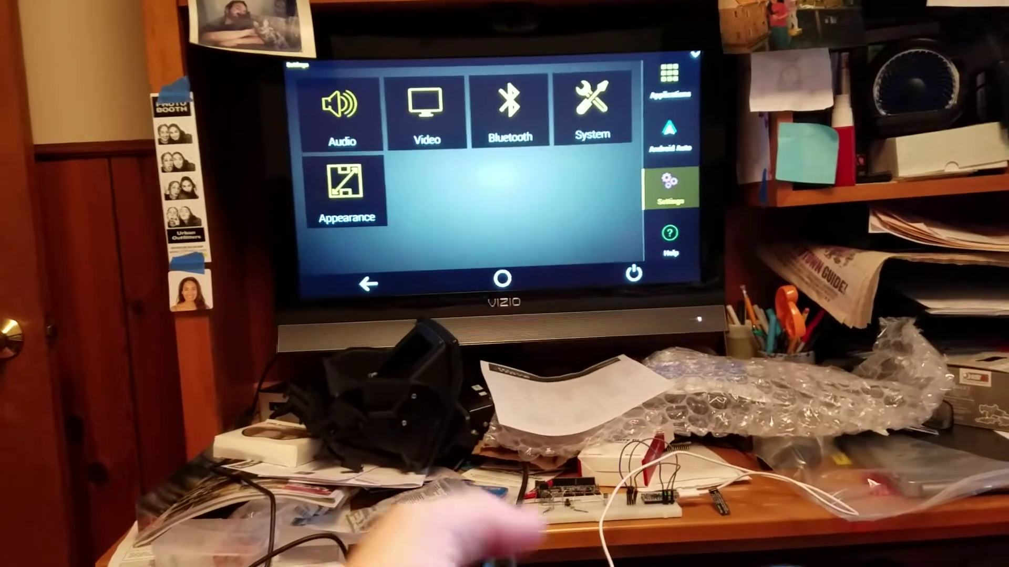
key("Return")
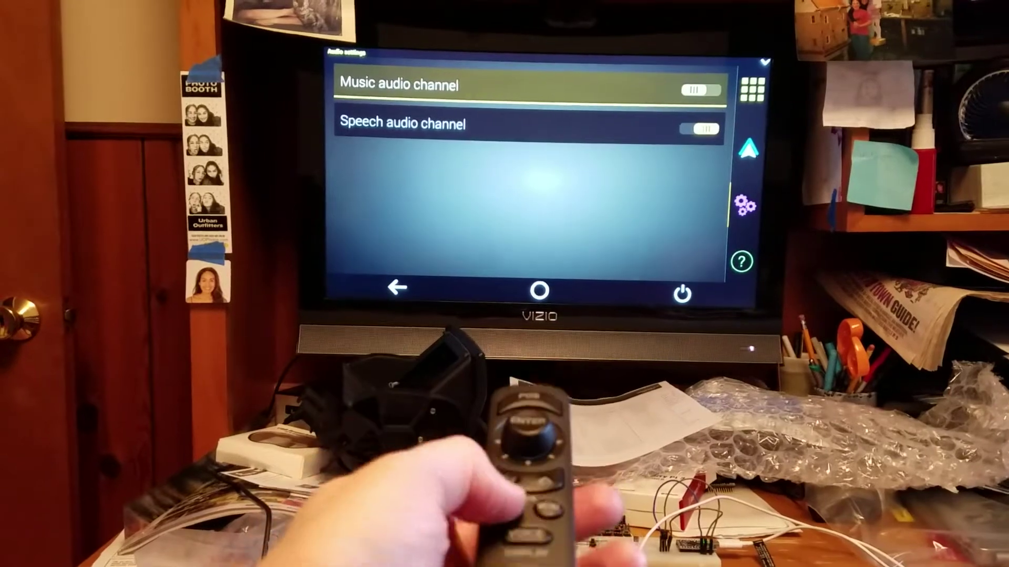
Exit Audio settings back to the main Settings category menu
key("Escape")
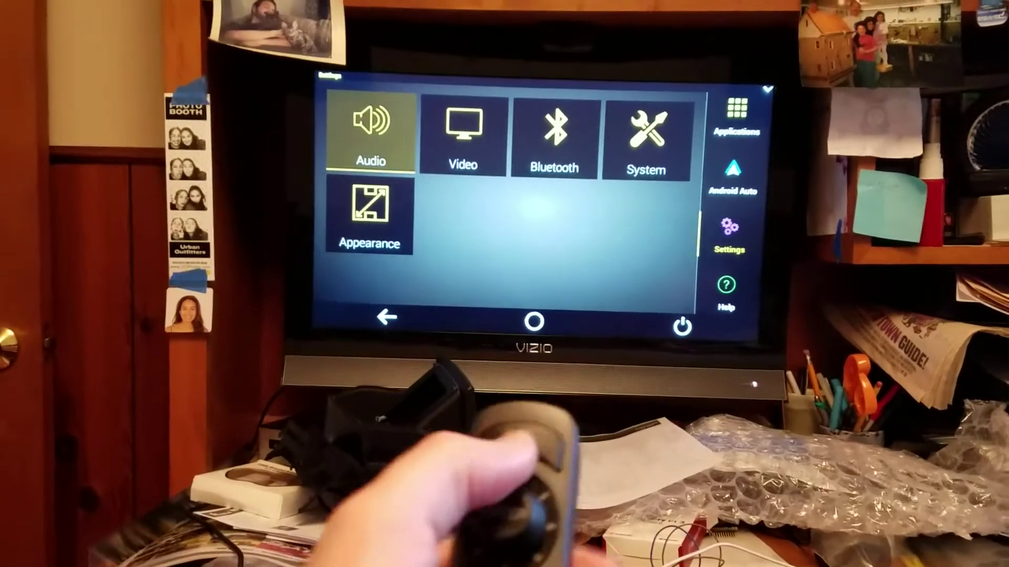
key("Down")
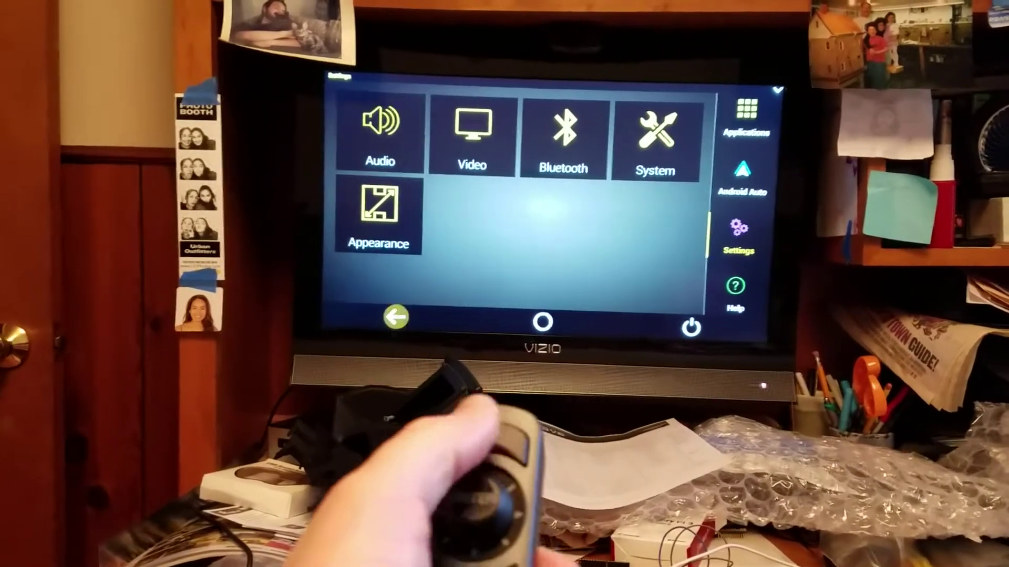